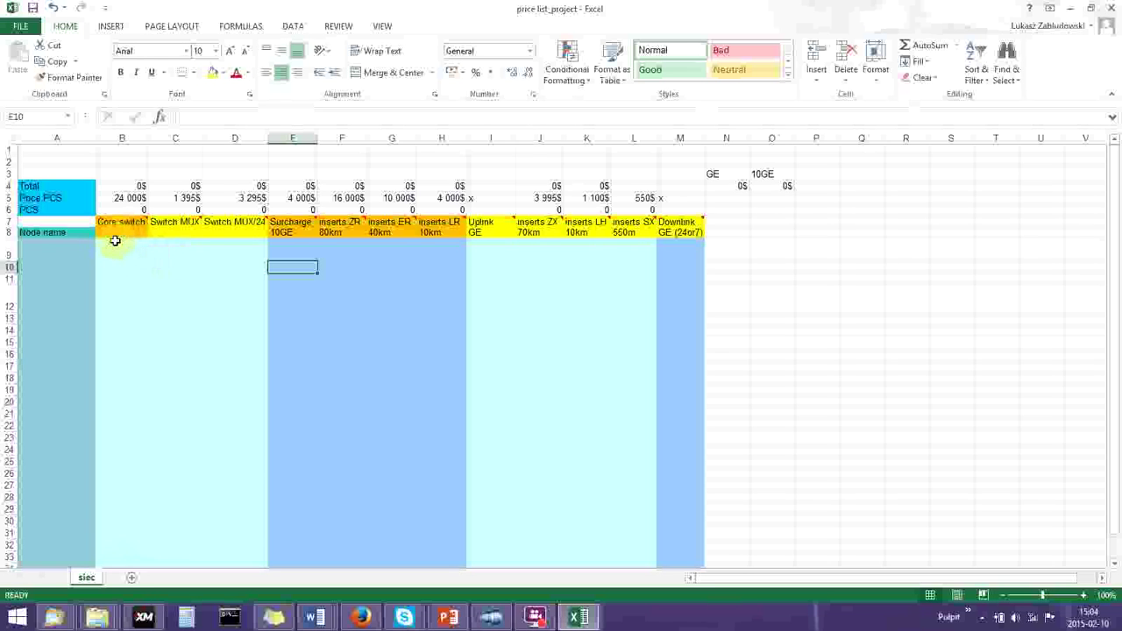
Check the Core switch and Switch MUX column headings above the first data row
{"action": "left_click", "coordinate": [114, 231]}
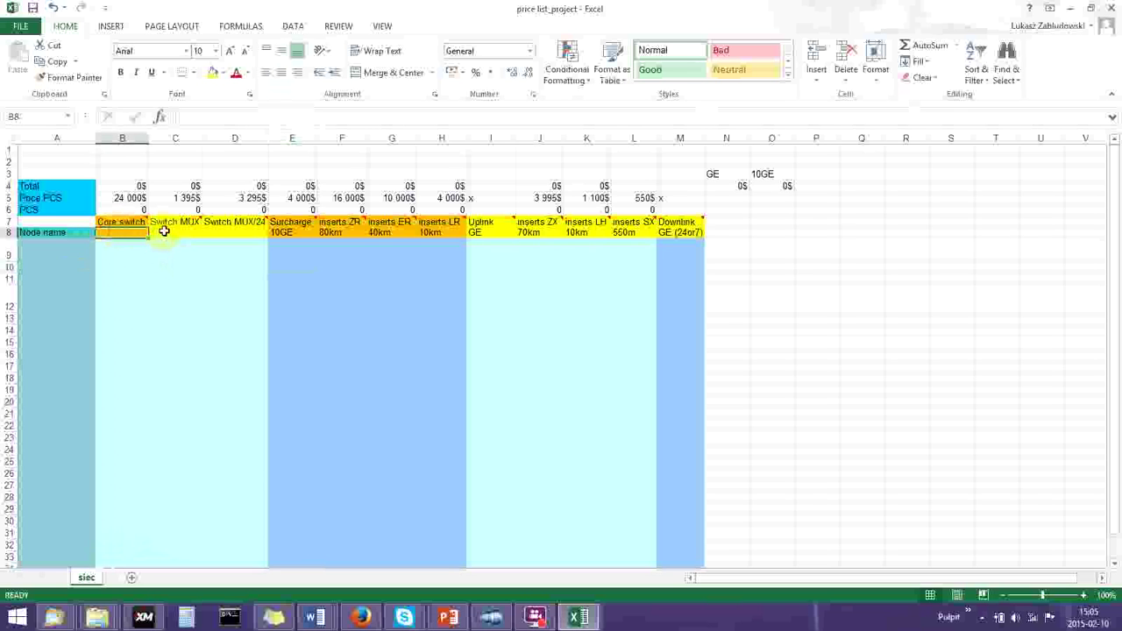
{"action": "left_click", "coordinate": [160, 231]}
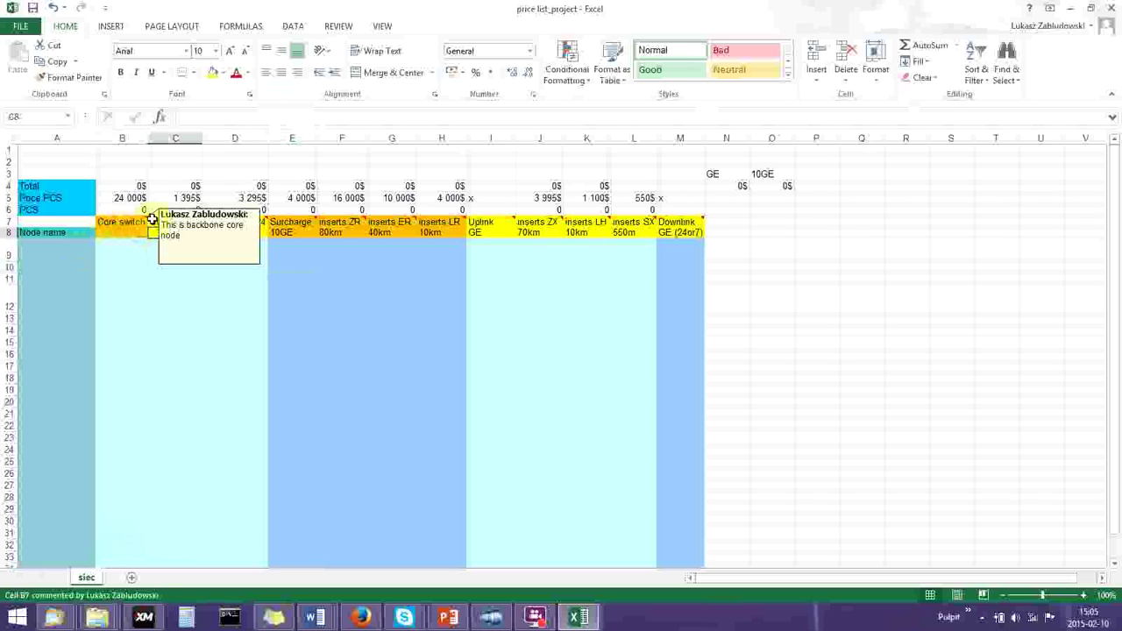
{"action": "left_click", "coordinate": [107, 227]}
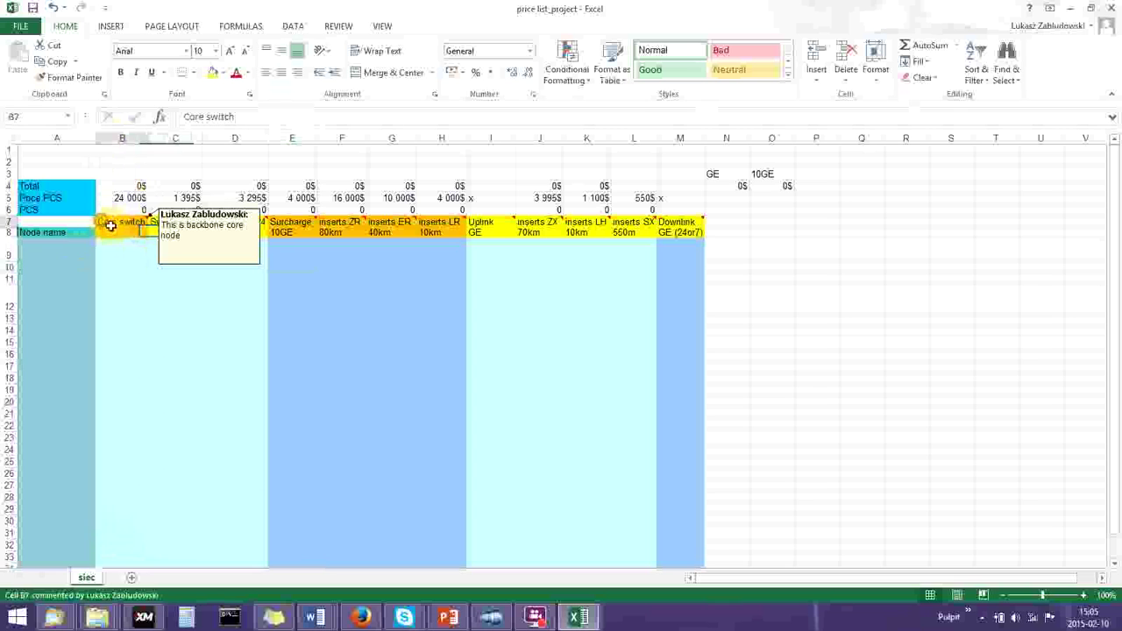
{"action": "left_click", "coordinate": [132, 232]}
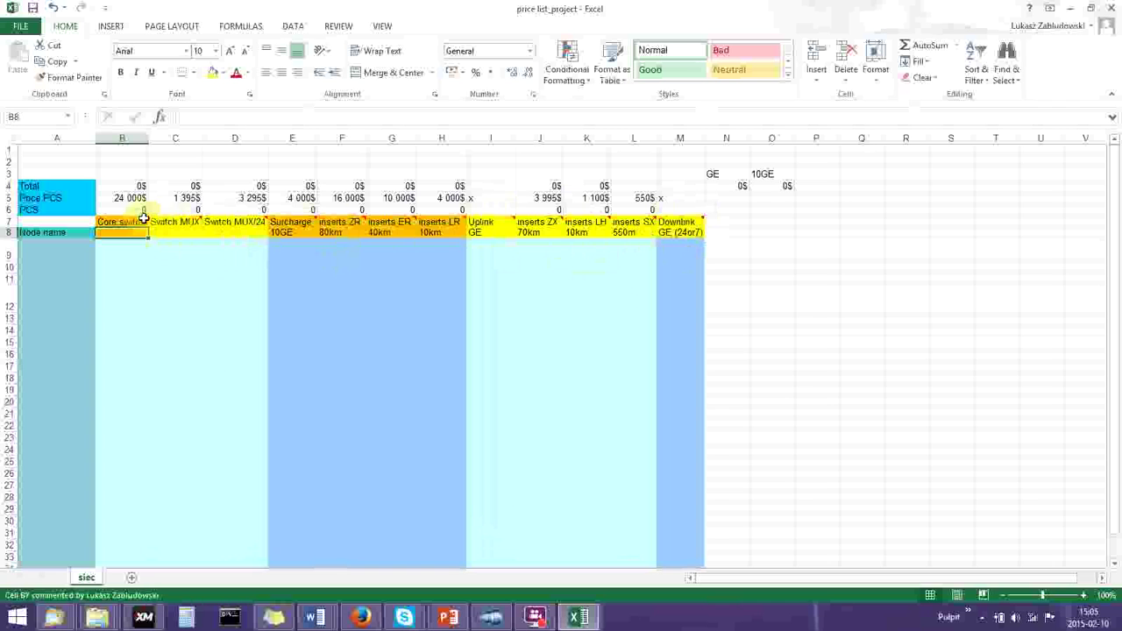
Enter node Core 1 in A9 with 1 Core switch in B9, moving on to E9
{"action": "mouse_move", "coordinate": [195, 221]}
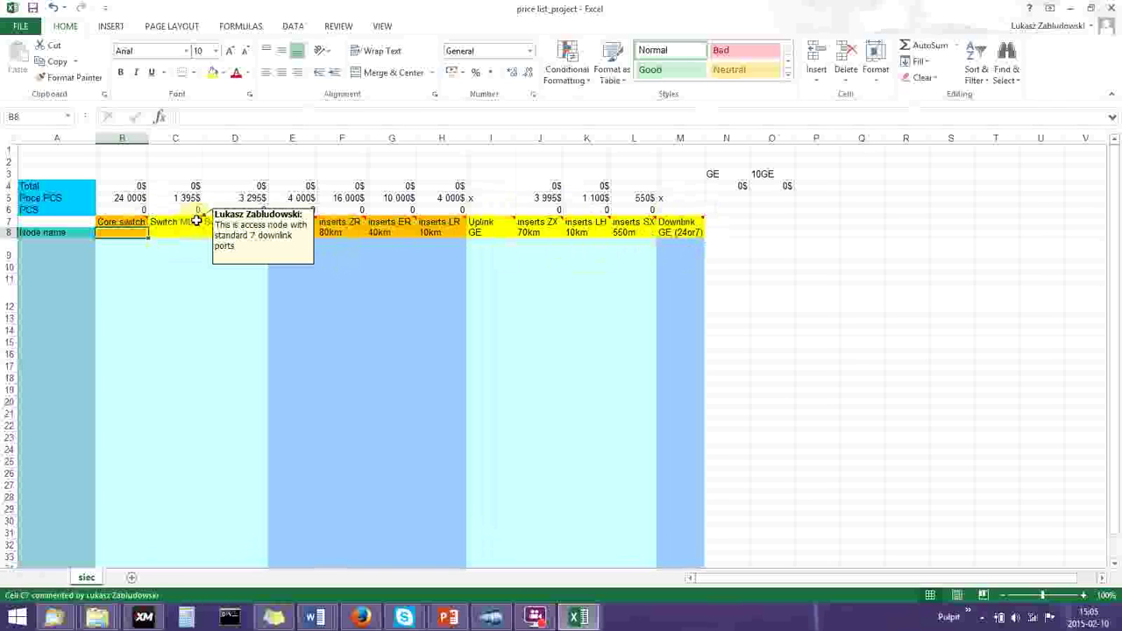
{"action": "mouse_move", "coordinate": [263, 221]}
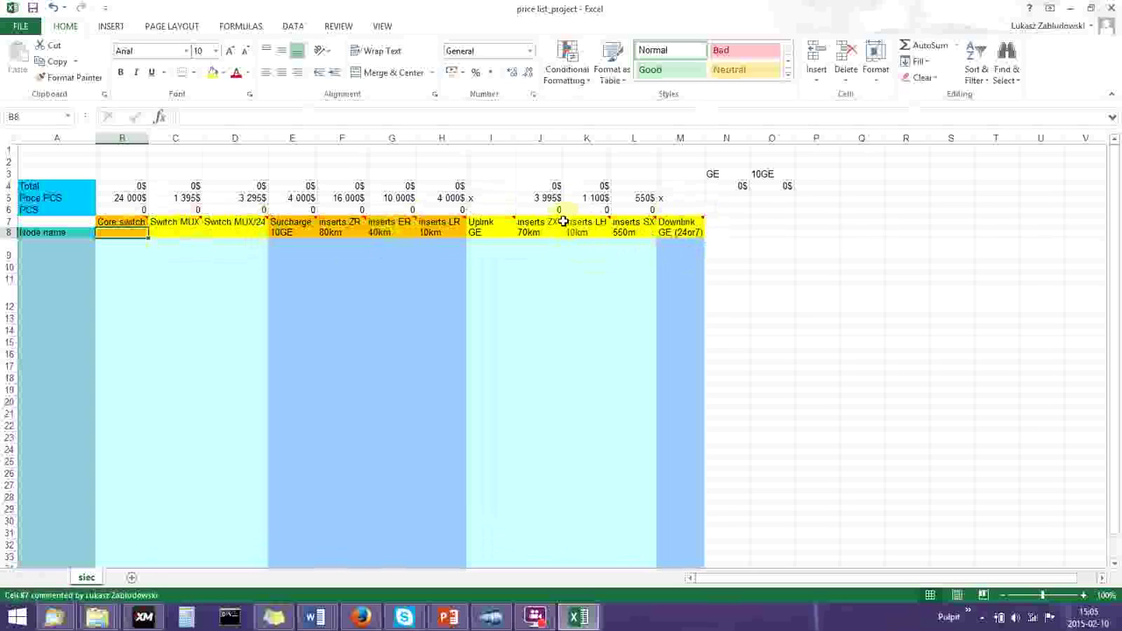
{"action": "mouse_move", "coordinate": [606, 222]}
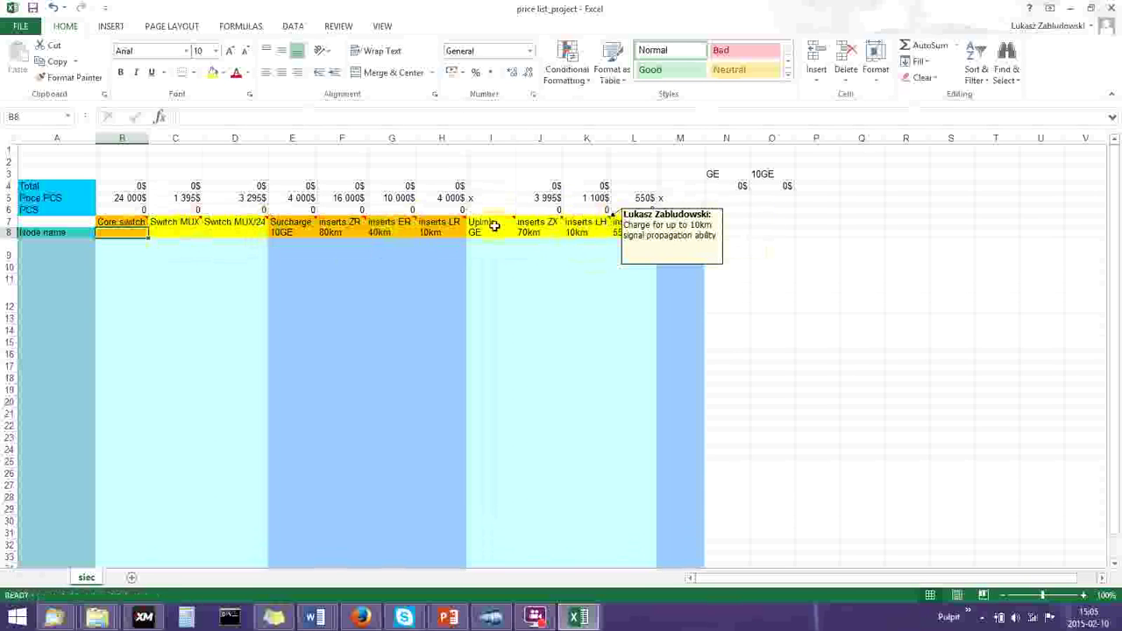
{"action": "mouse_move", "coordinate": [511, 222]}
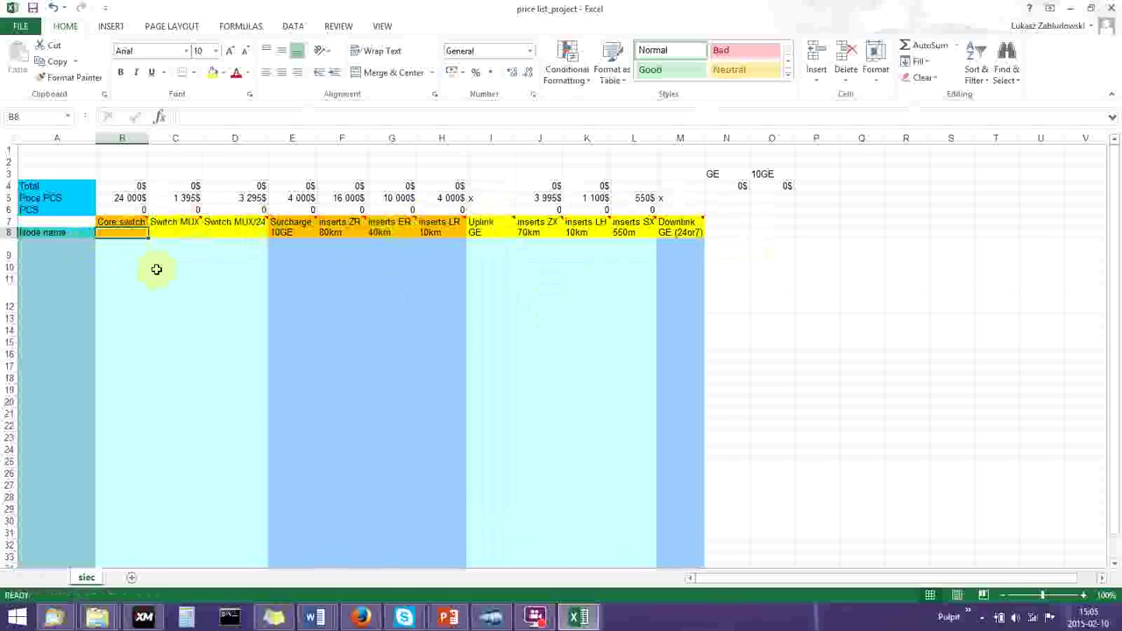
{"action": "left_click", "coordinate": [58, 251]}
{"action": "double_click", "coordinate": [55, 251]}
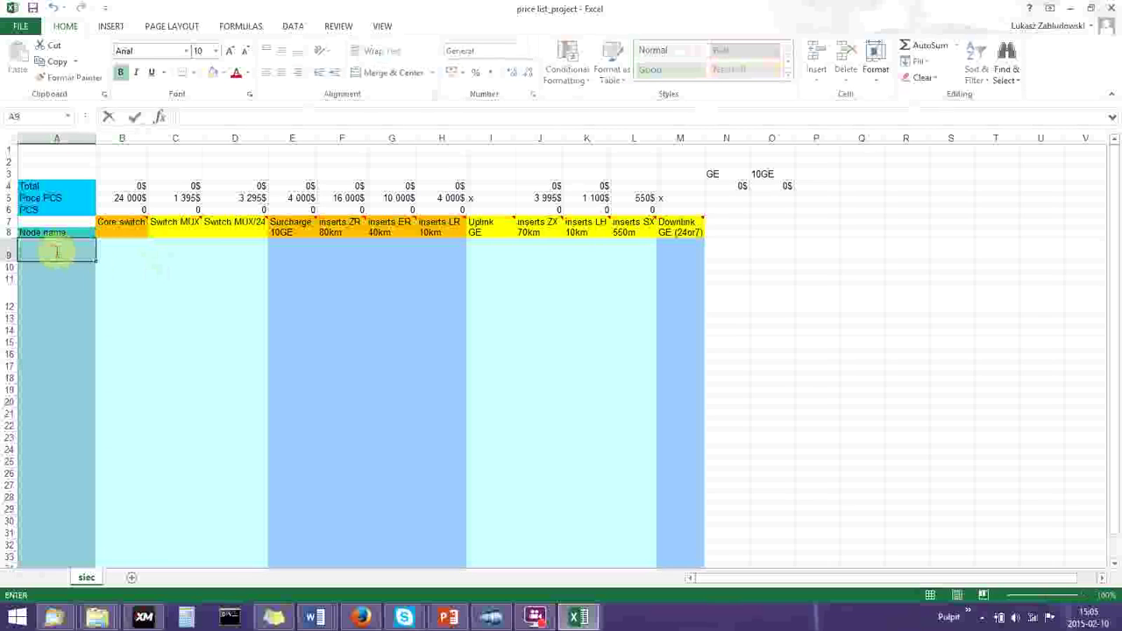
{"action": "type", "text": "Core 1"}
{"action": "key", "text": "Tab"}
{"action": "type", "text": "1"}
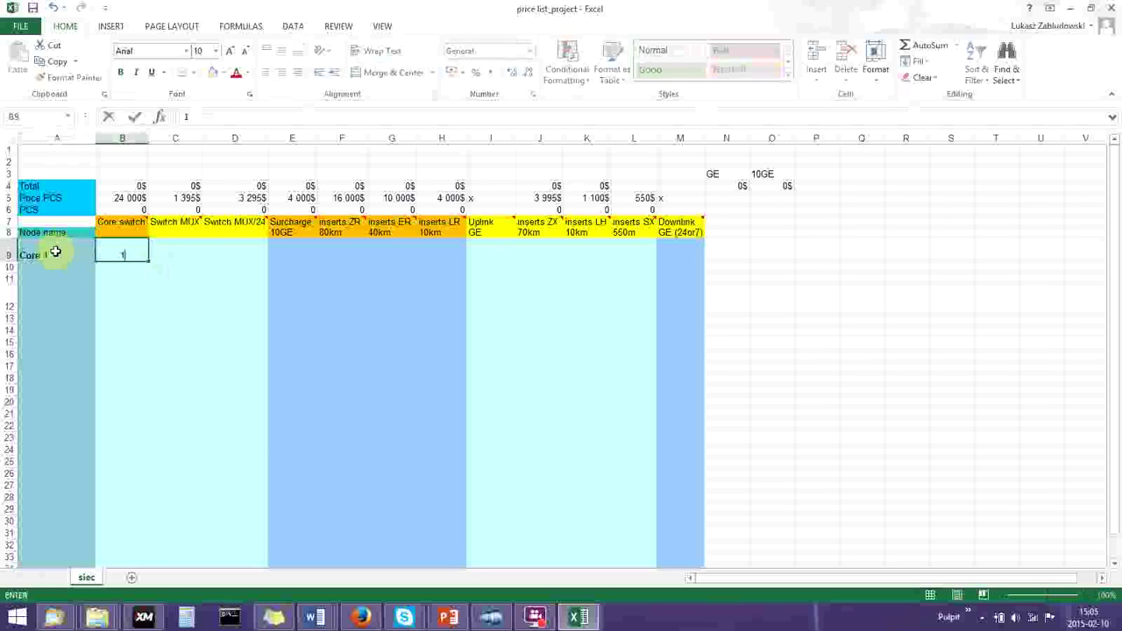
{"action": "key", "text": "Tab"}
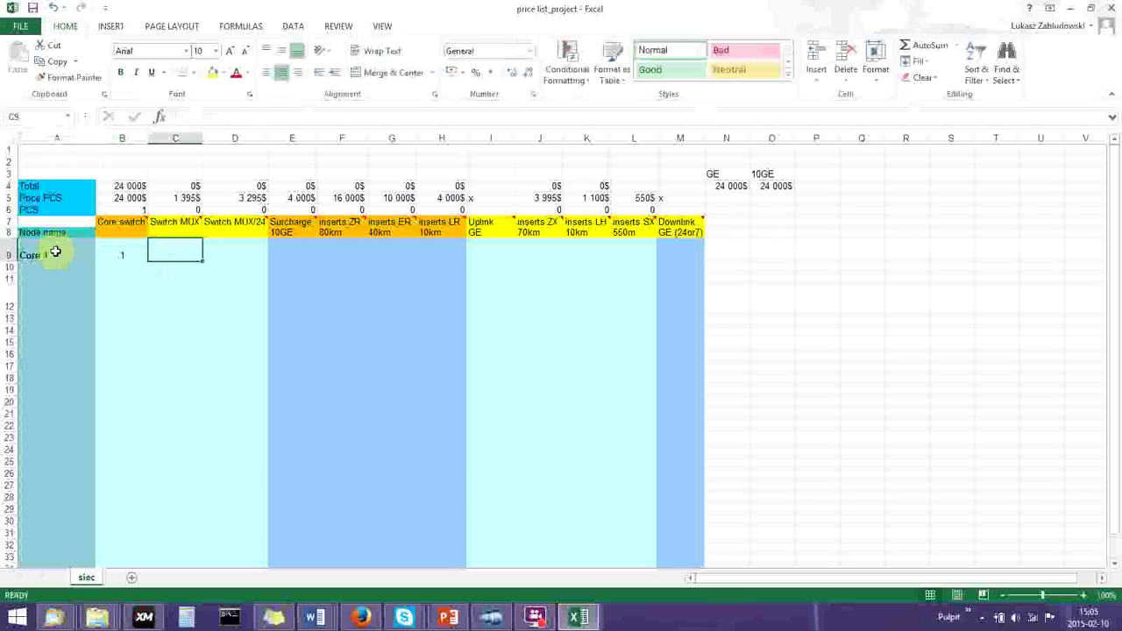
{"action": "key", "text": "Tab"}
{"action": "key", "text": "Tab"}
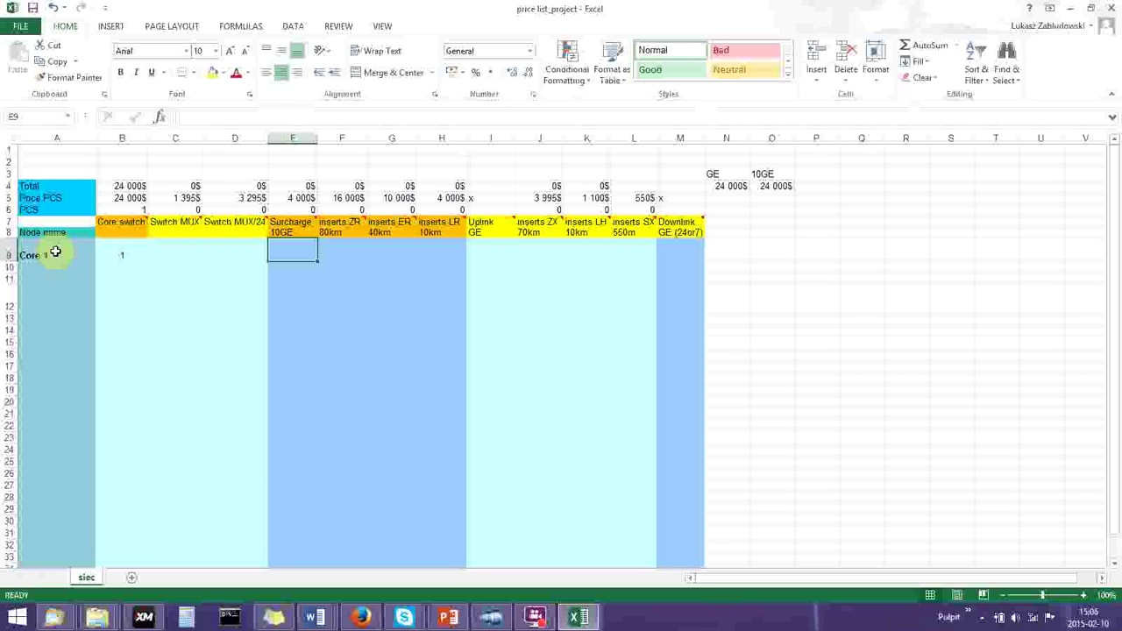
Enter 2 Surcharge 10GE for Core 1 in E9
{"action": "type", "text": "2"}
{"action": "key", "text": "Tab"}
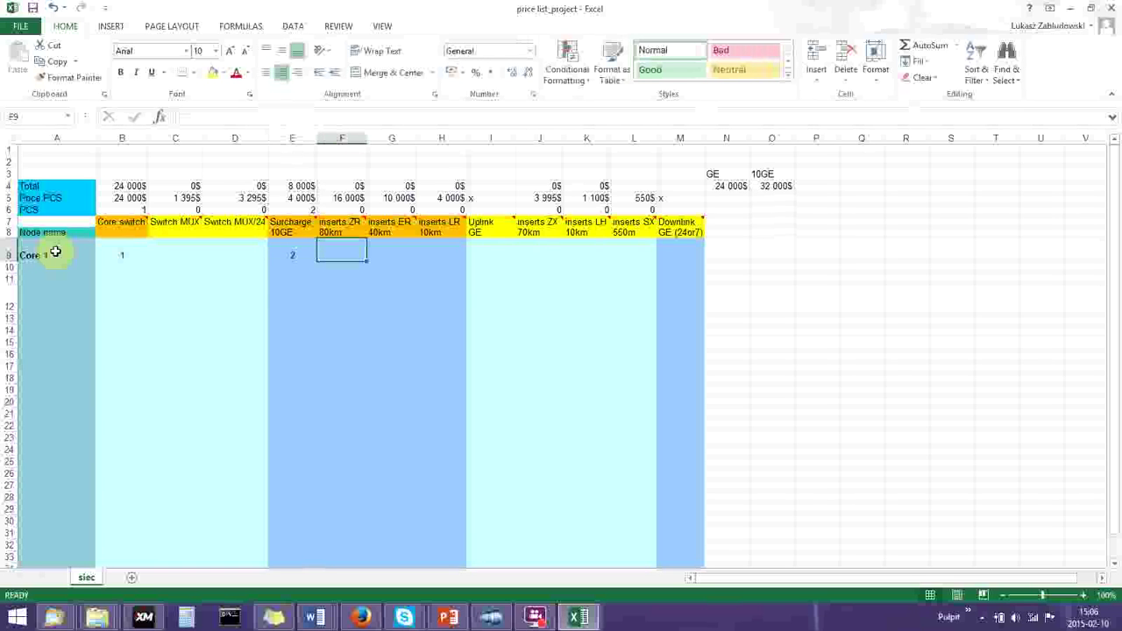
{"action": "key", "text": "Left"}
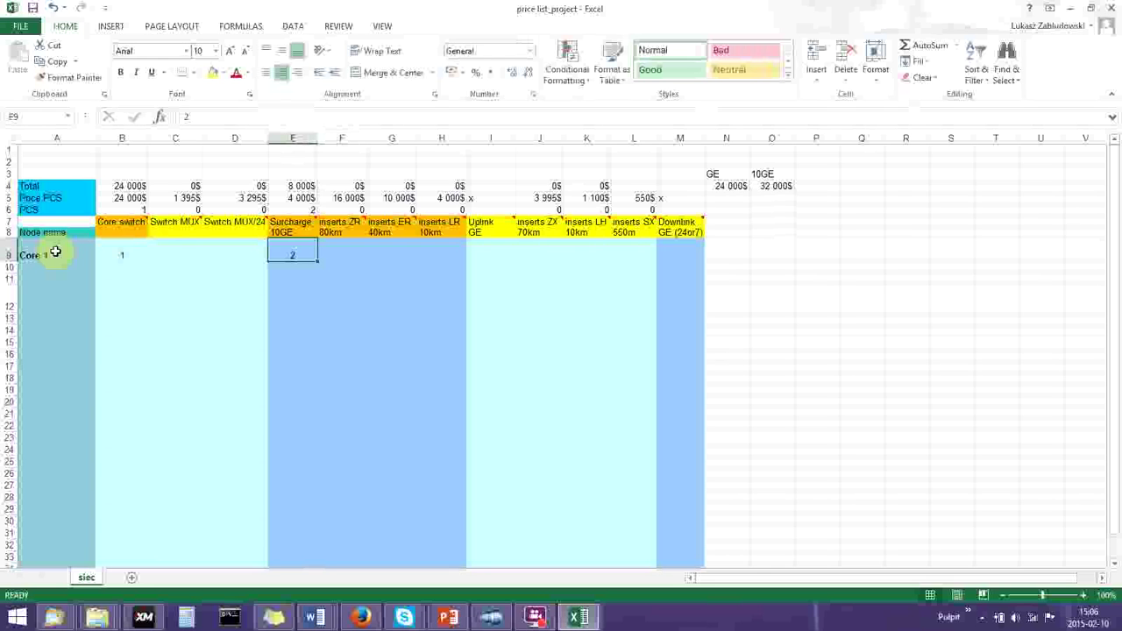
{"action": "key", "text": "Right"}
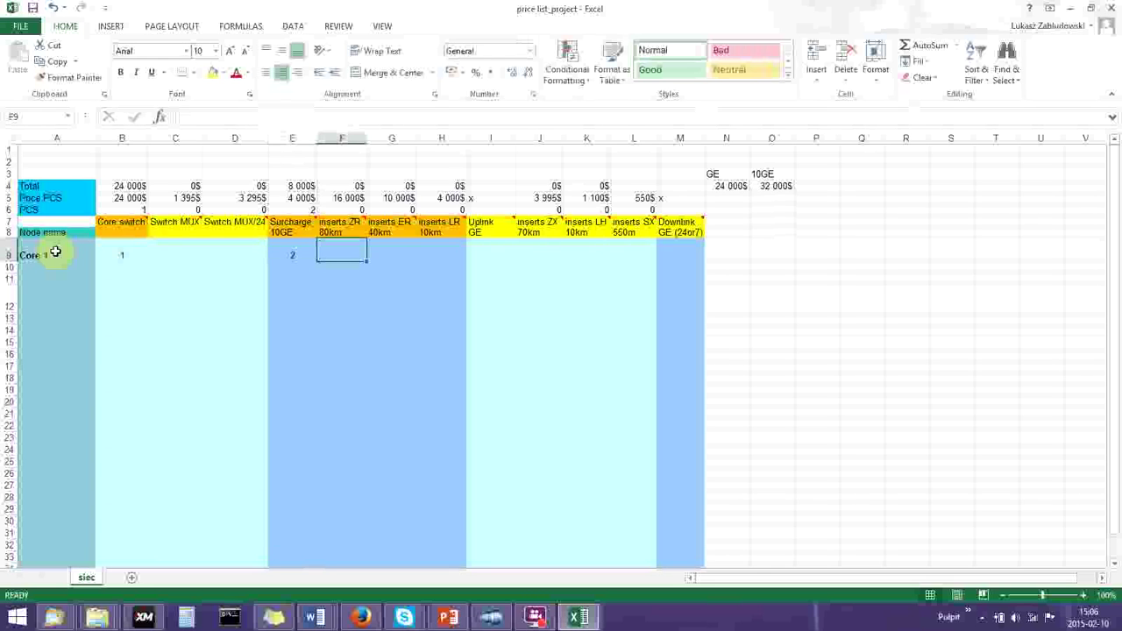
{"action": "key", "text": "Right"}
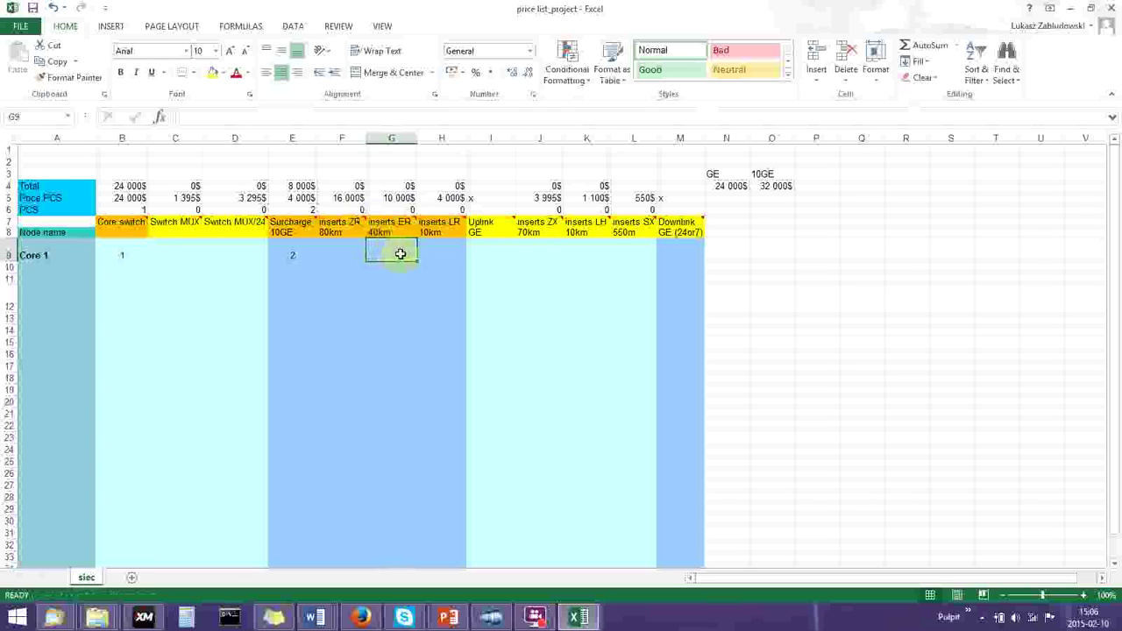
Enter 2 inserts LR 10km for Core 1 in H9, discarding the stray copy of G9
{"action": "key", "text": "ctrl+c"}
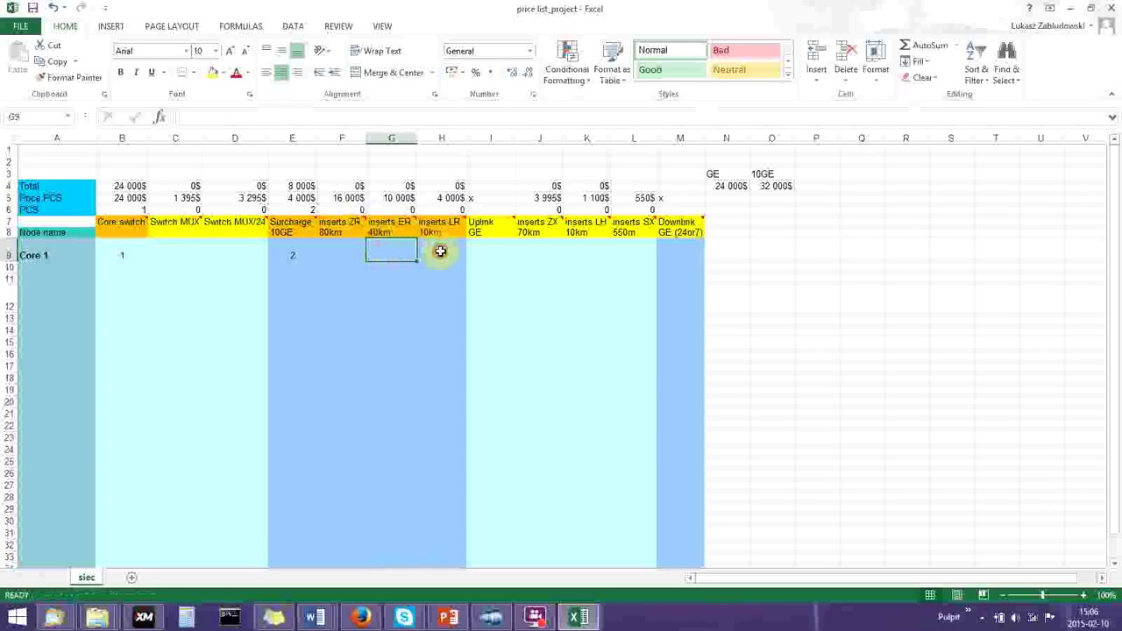
{"action": "left_click", "coordinate": [443, 249]}
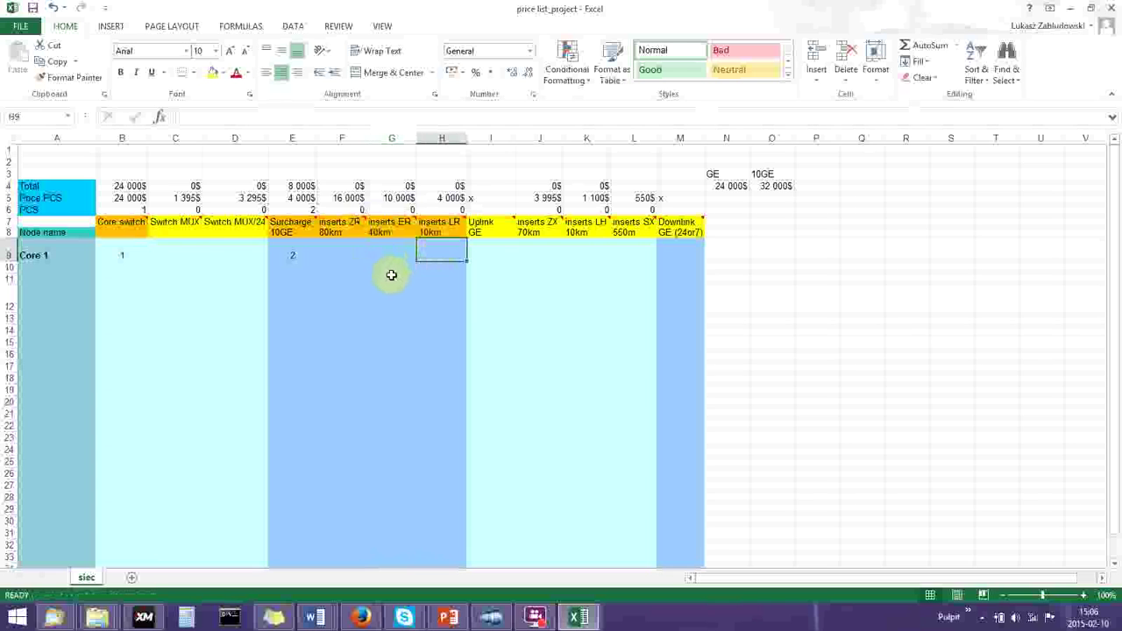
{"action": "key", "text": "Escape"}
{"action": "type", "text": "2"}
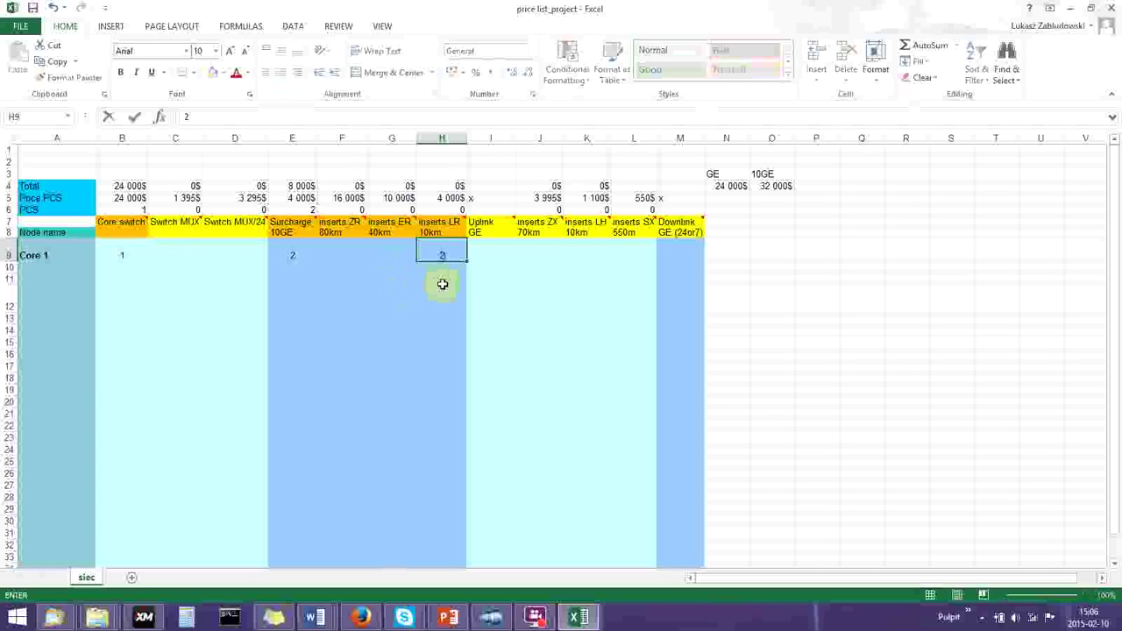
{"action": "left_click", "coordinate": [434, 278]}
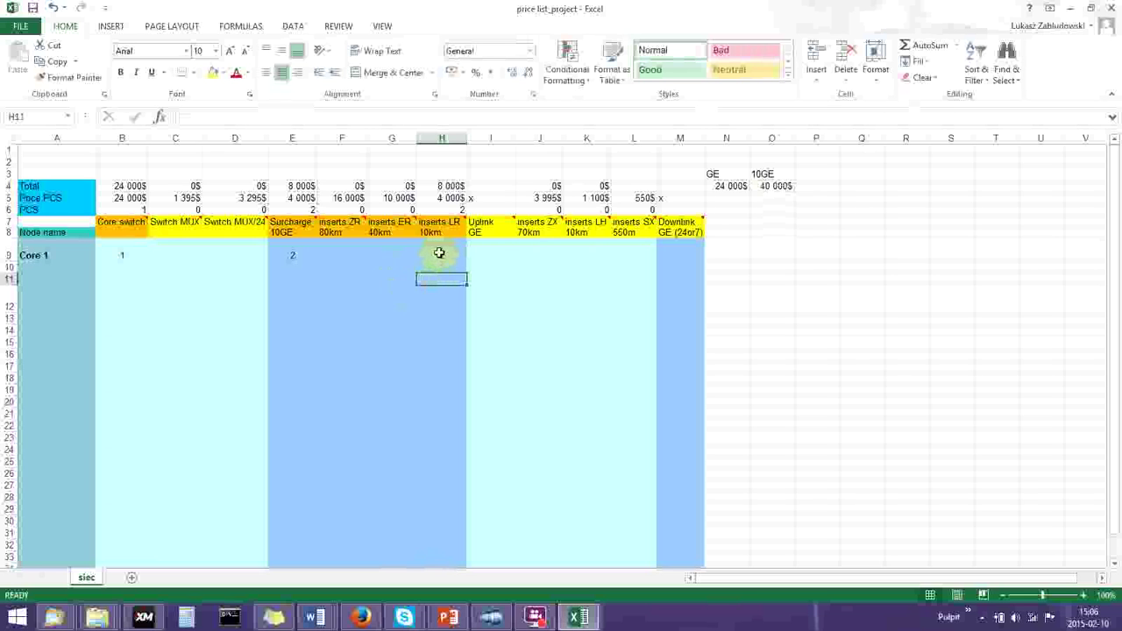
{"action": "left_click", "coordinate": [440, 254]}
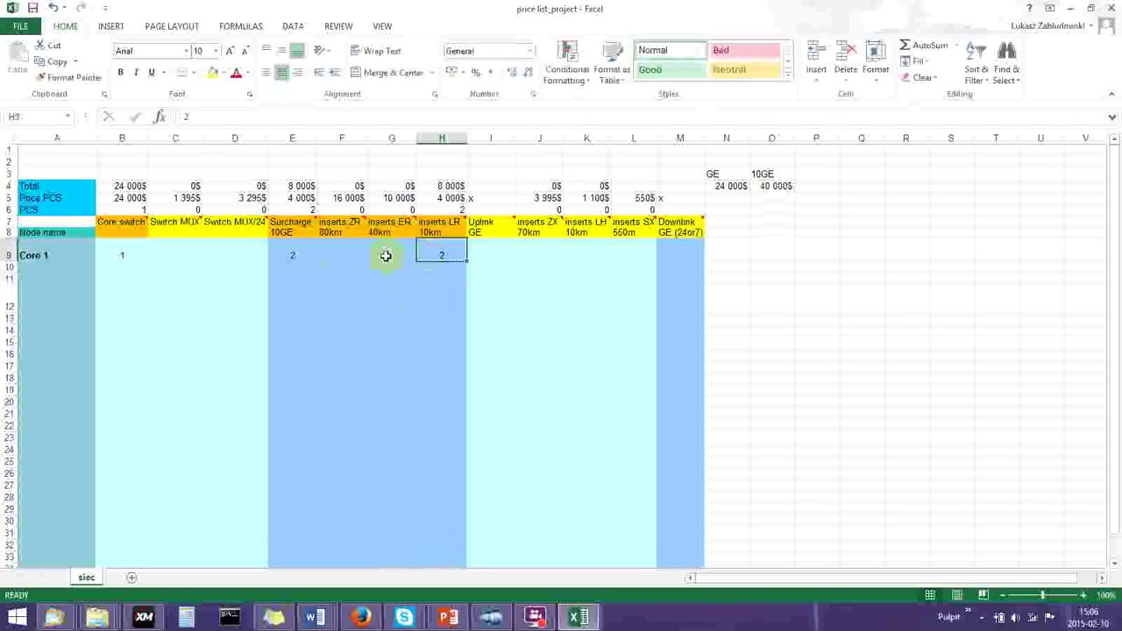
Name the new node 'Distb 1' in cell A10
{"action": "left_click", "coordinate": [64, 268]}
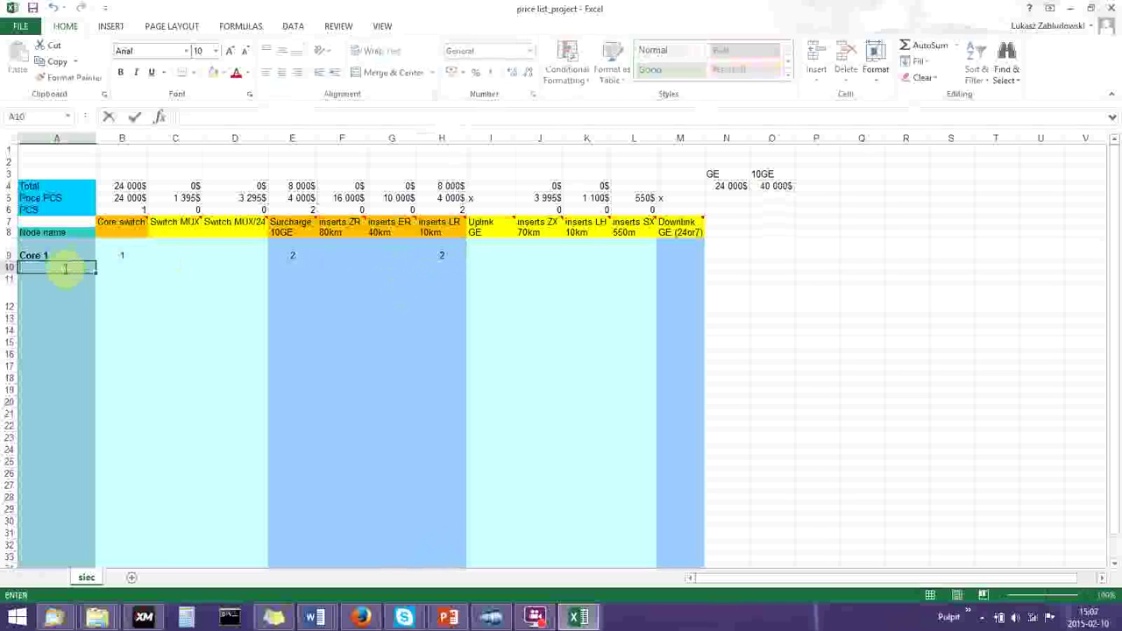
{"action": "type", "text": "Distb 1"}
{"action": "left_click", "coordinate": [172, 264]}
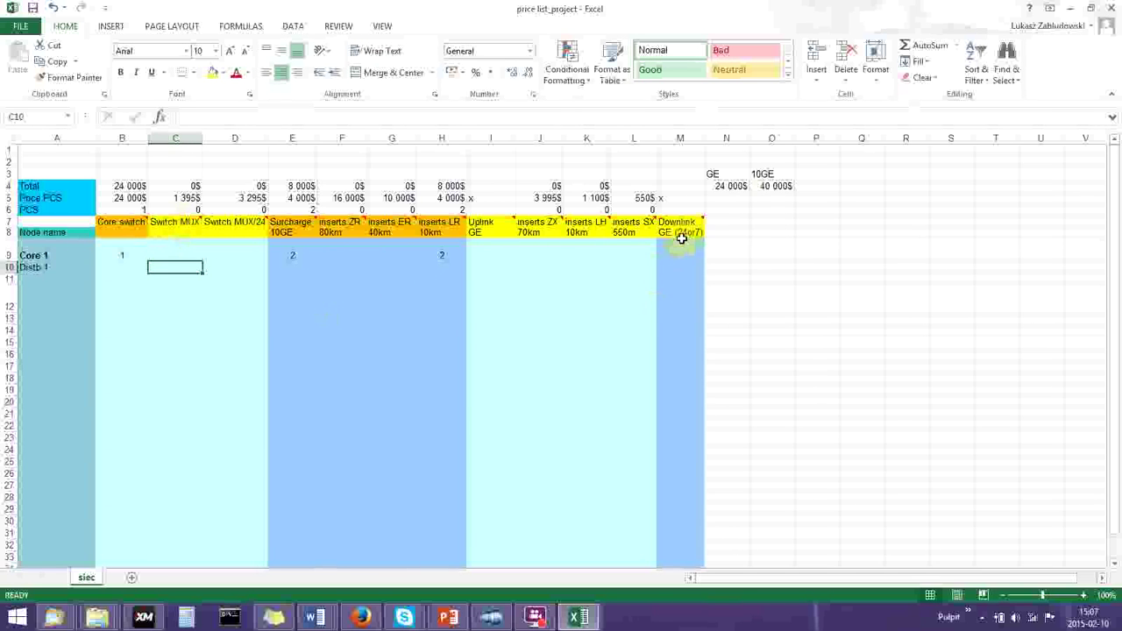
Give Distb 1 one Switch MUX/24 and 24 Downlink GE, then recheck both quantities
{"action": "left_click", "coordinate": [238, 267]}
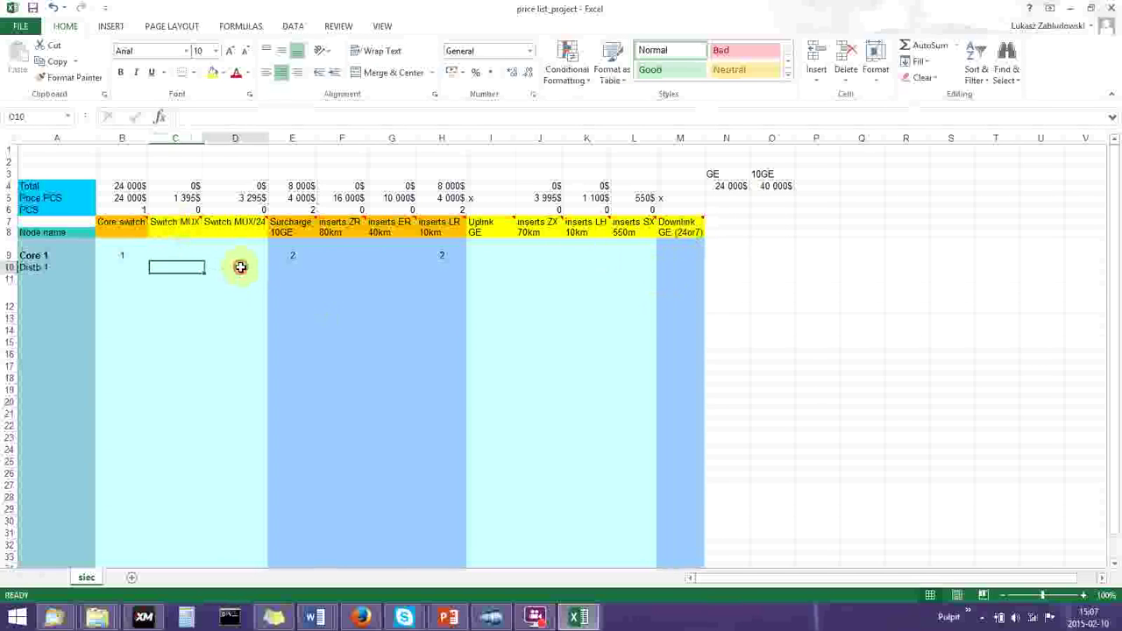
{"action": "type", "text": "1"}
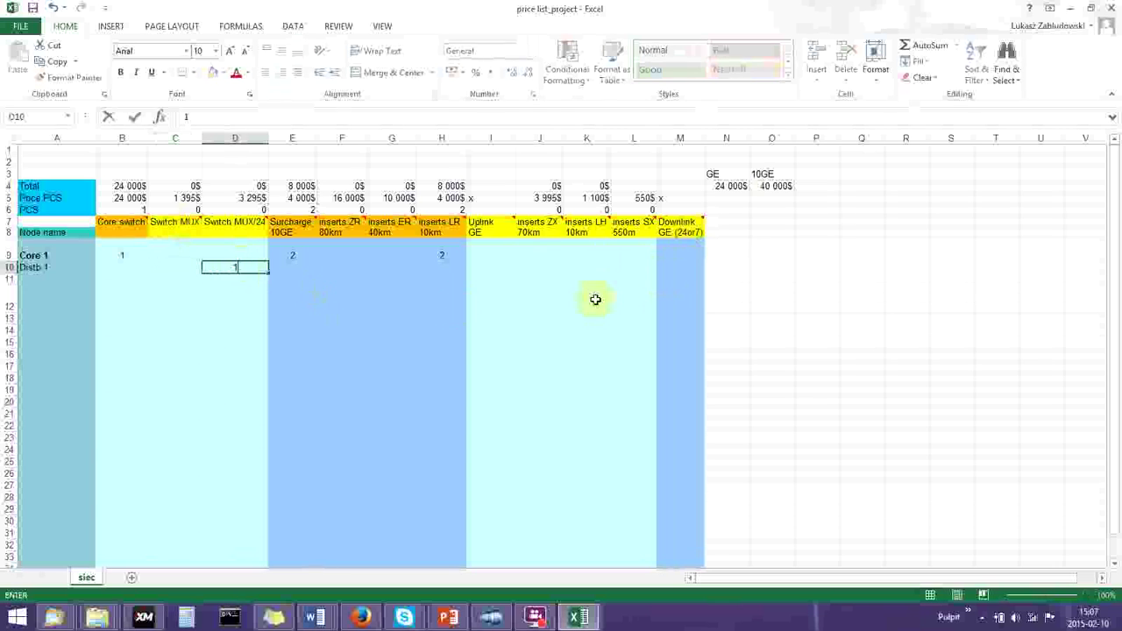
{"action": "key", "text": "Right"}
{"action": "key", "text": "Right"}
{"action": "key", "text": "Right"}
{"action": "key", "text": "Right"}
{"action": "key", "text": "Right"}
{"action": "key", "text": "Right"}
{"action": "key", "text": "Right"}
{"action": "key", "text": "Right"}
{"action": "key", "text": "Right"}
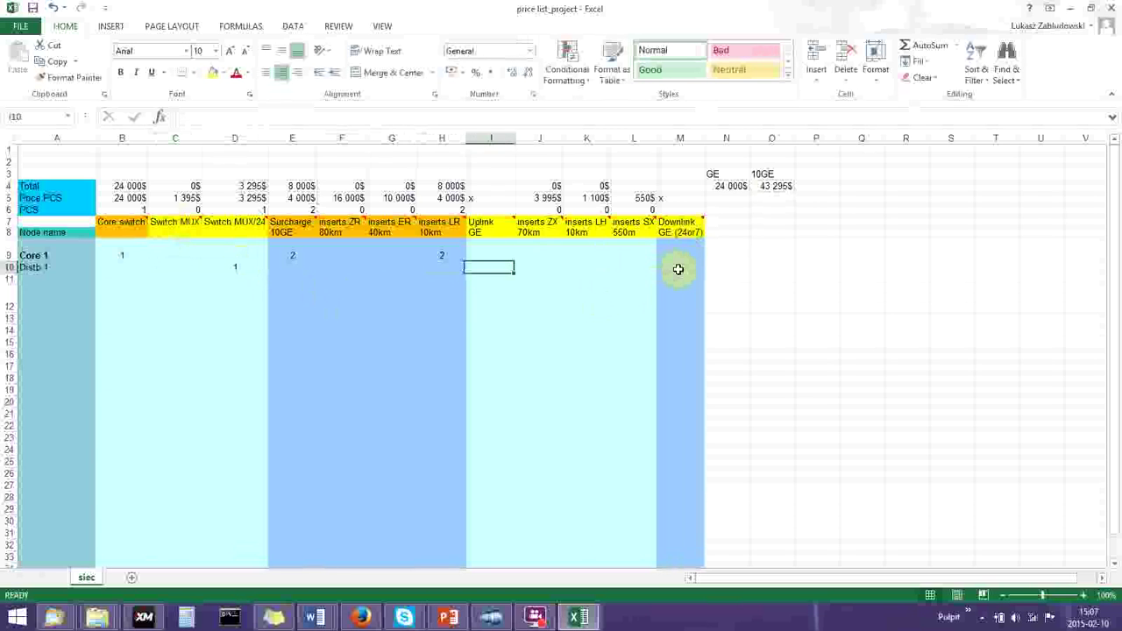
{"action": "type", "text": "1"}
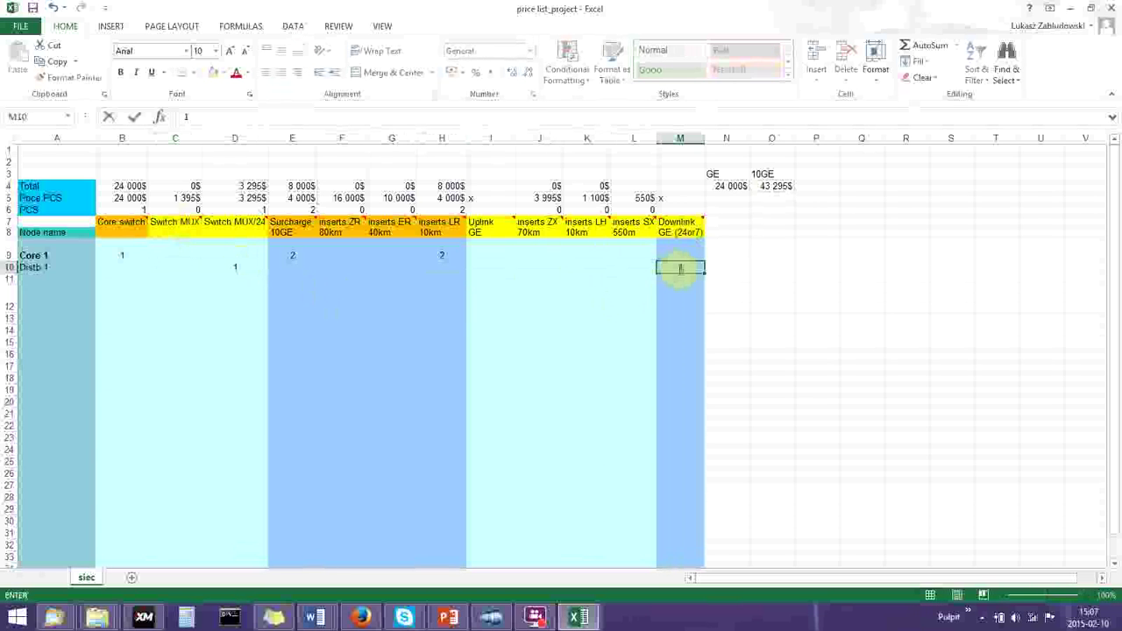
{"action": "type", "text": "4"}
{"action": "key", "text": "Left"}
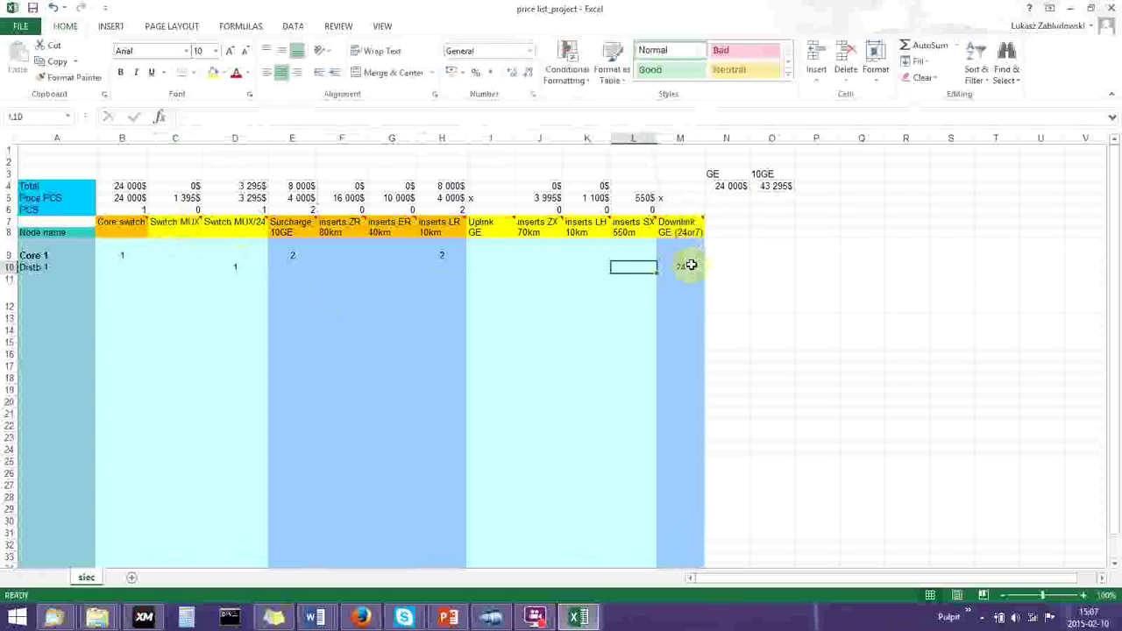
{"action": "left_click", "coordinate": [687, 268]}
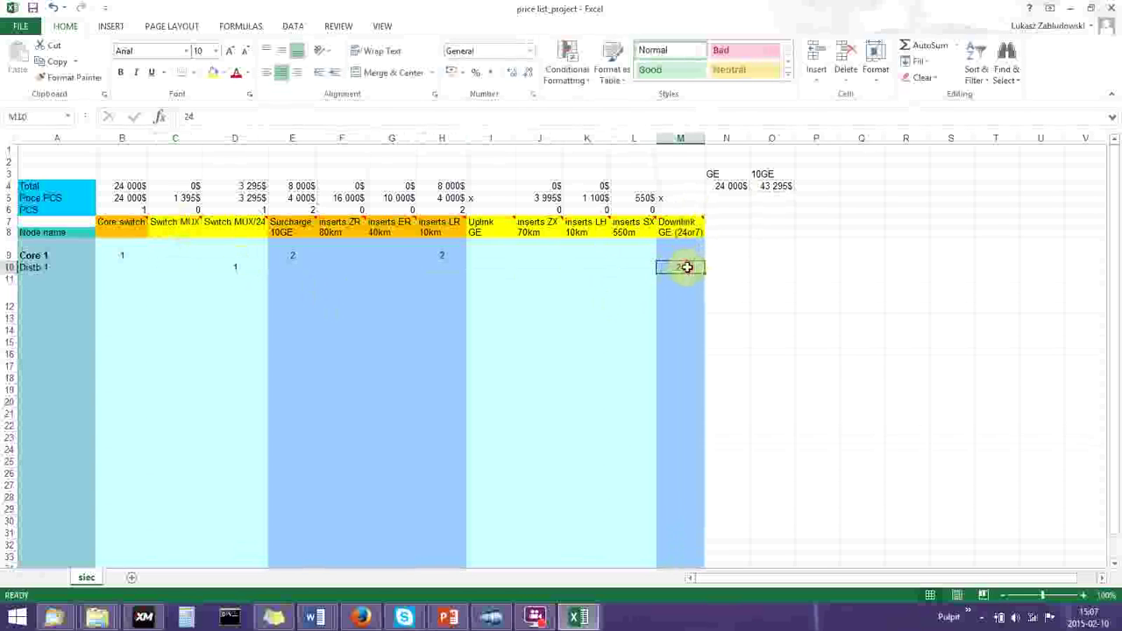
{"action": "left_click", "coordinate": [239, 268]}
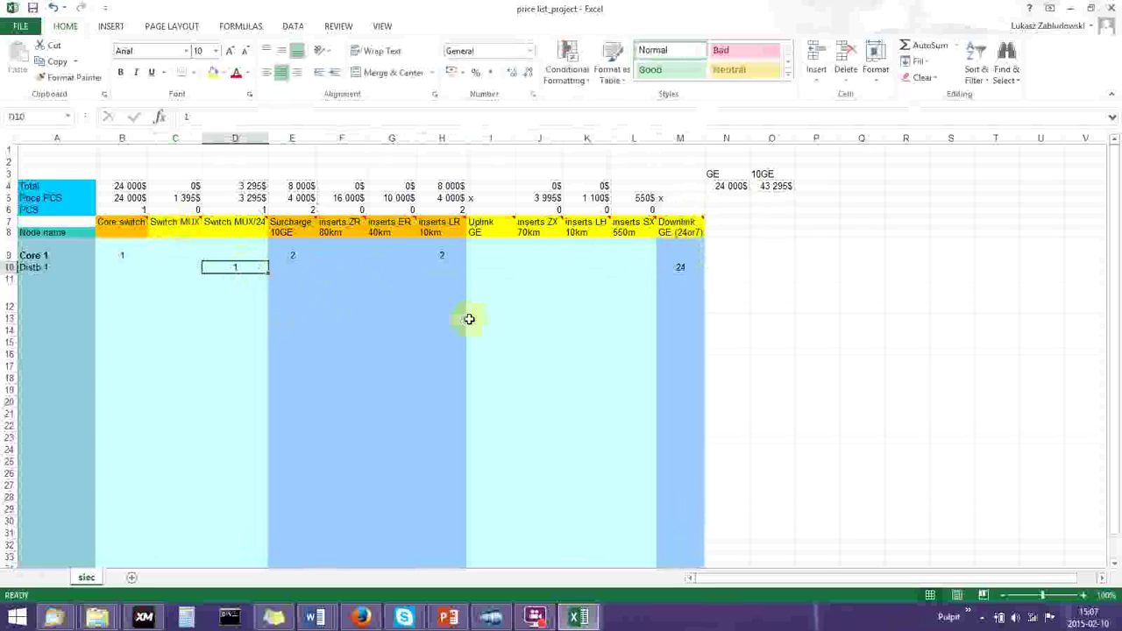
Enter 1 Uplink GE in I10 and 1 inserts LH 10km in K10, then review the totals
{"action": "left_click", "coordinate": [485, 265]}
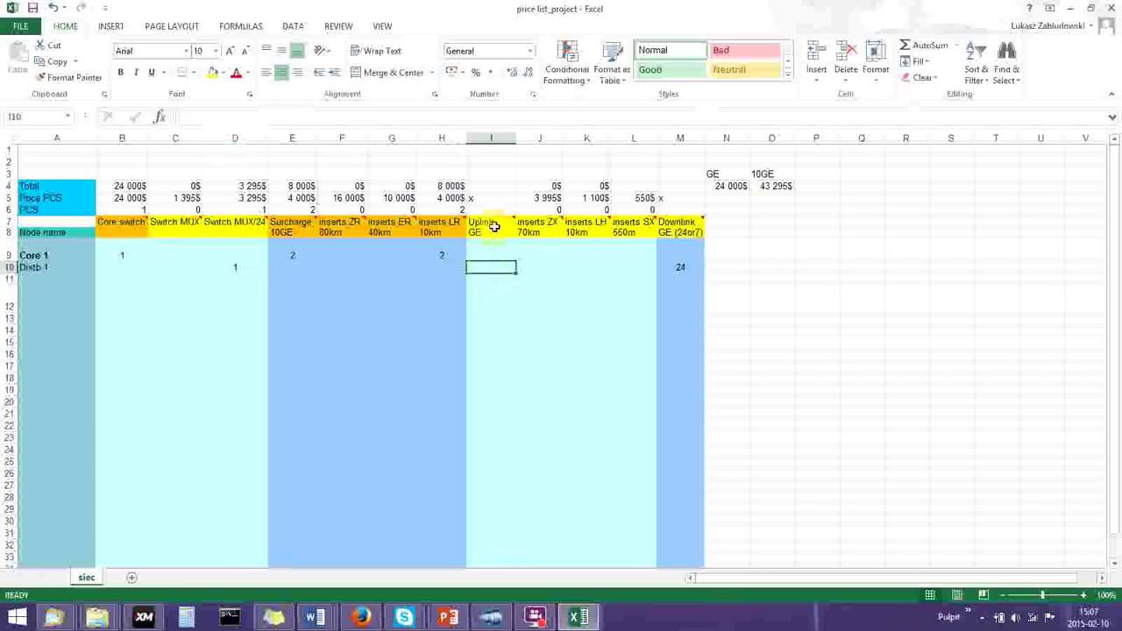
{"action": "mouse_move", "coordinate": [513, 218]}
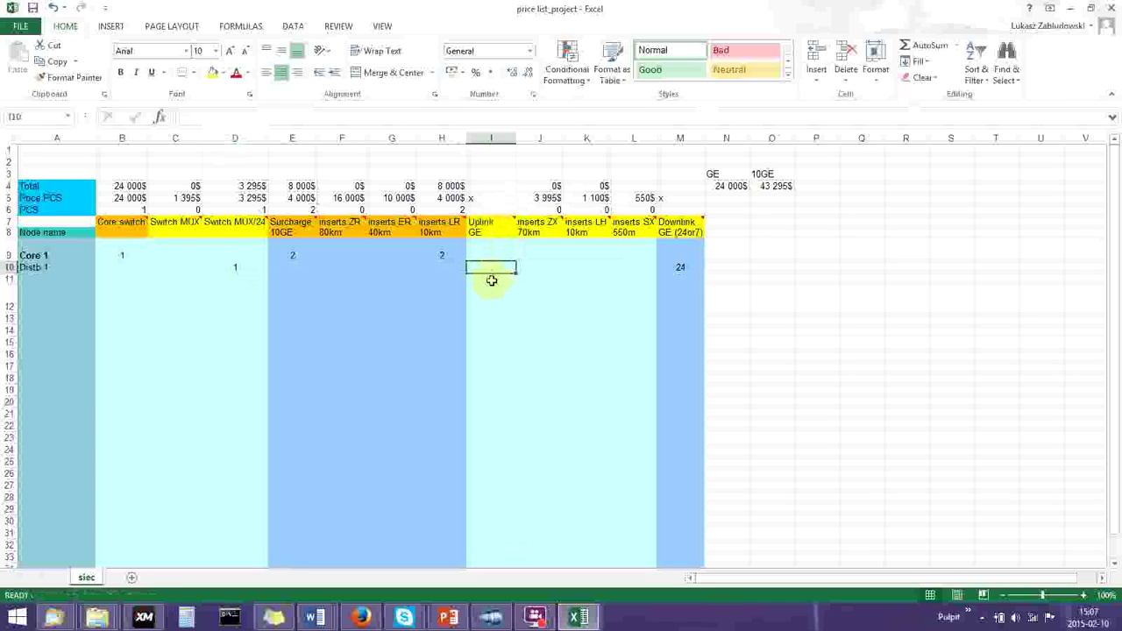
{"action": "type", "text": "1"}
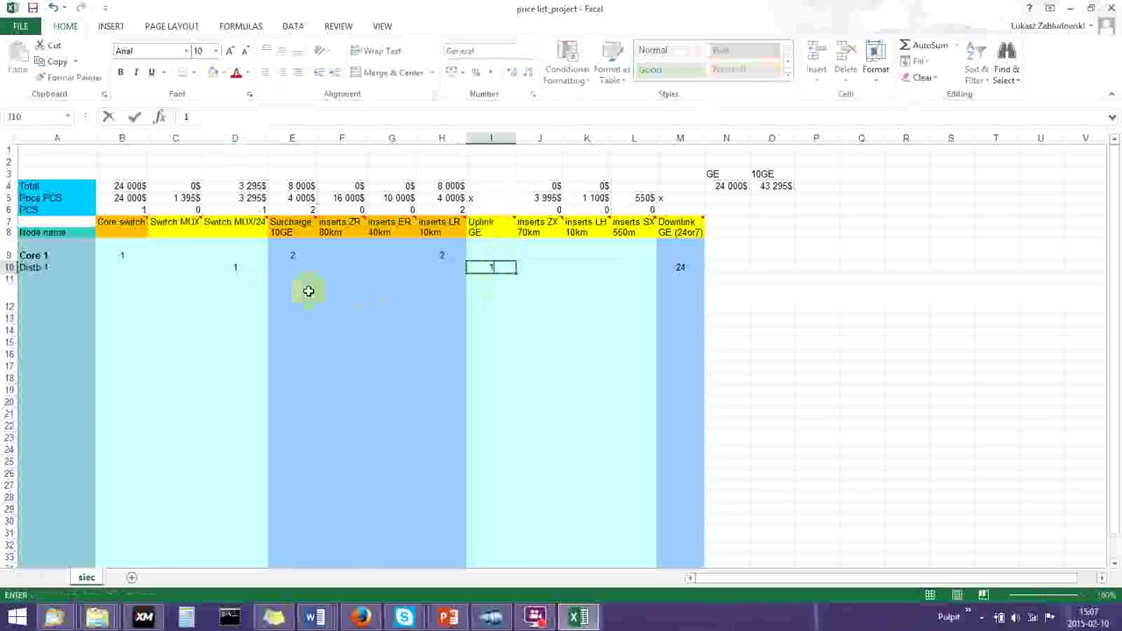
{"action": "left_click", "coordinate": [539, 265]}
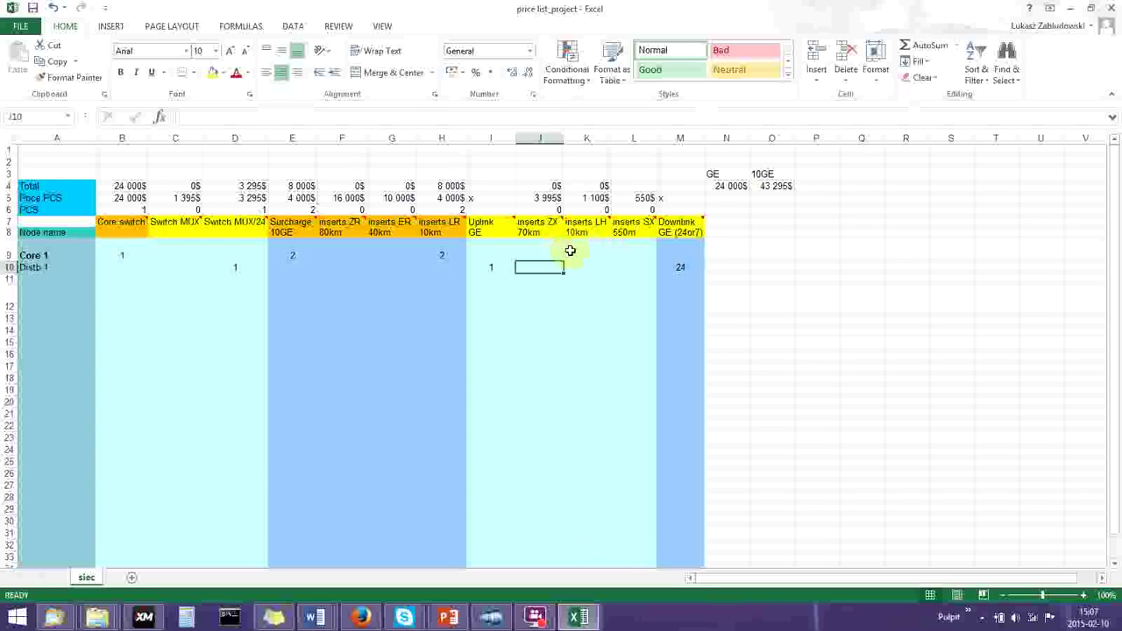
{"action": "left_click", "coordinate": [590, 266]}
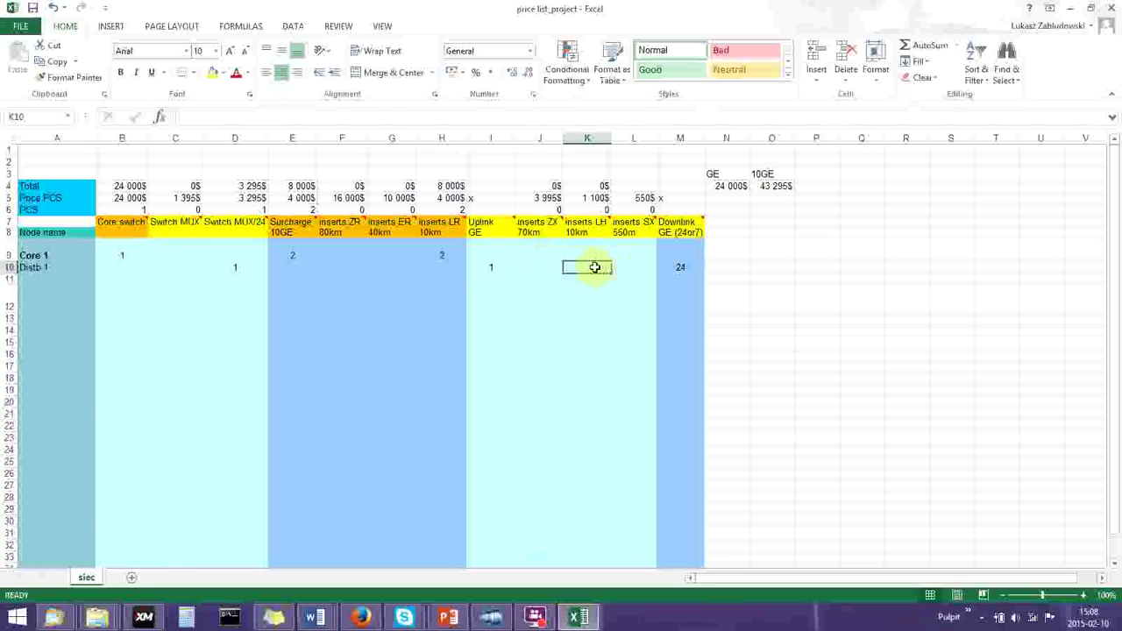
{"action": "type", "text": "1"}
{"action": "left_click", "coordinate": [623, 268]}
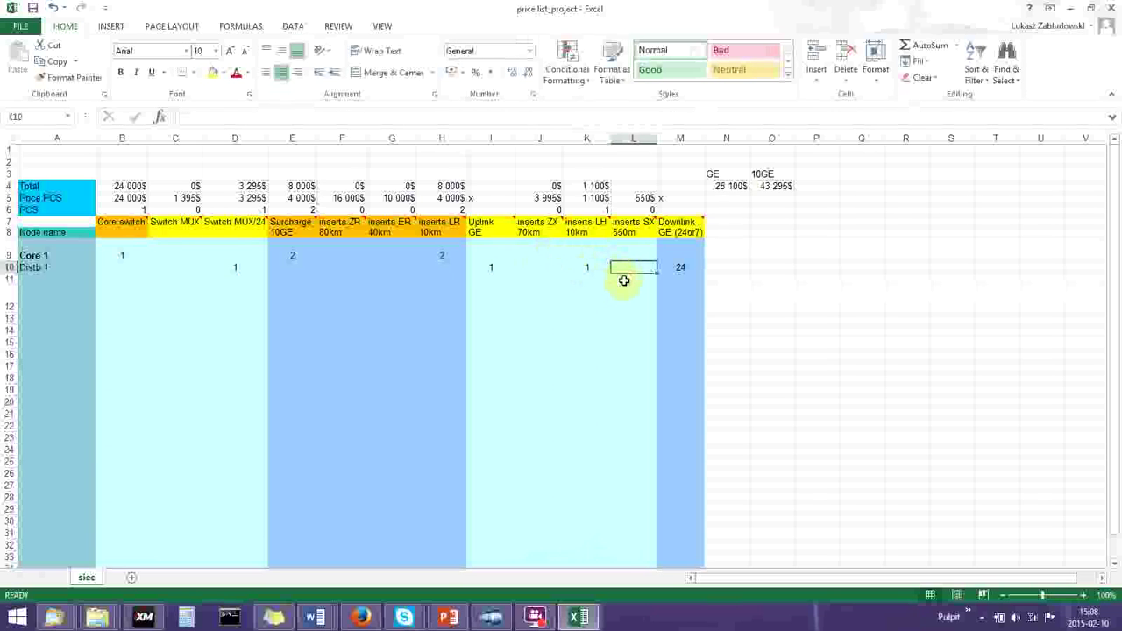
{"action": "left_click_drag", "start_coordinate": [792, 186], "coordinate": [727, 175]}
{"action": "left_click", "coordinate": [760, 196]}
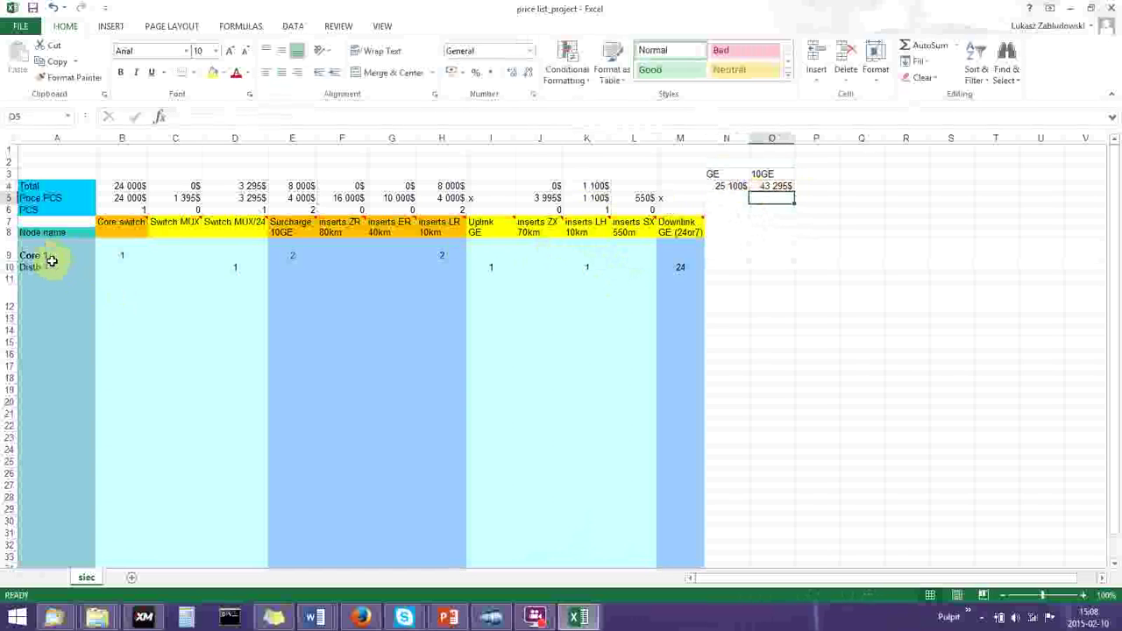
{"action": "left_click_drag", "start_coordinate": [50, 256], "coordinate": [37, 390]}
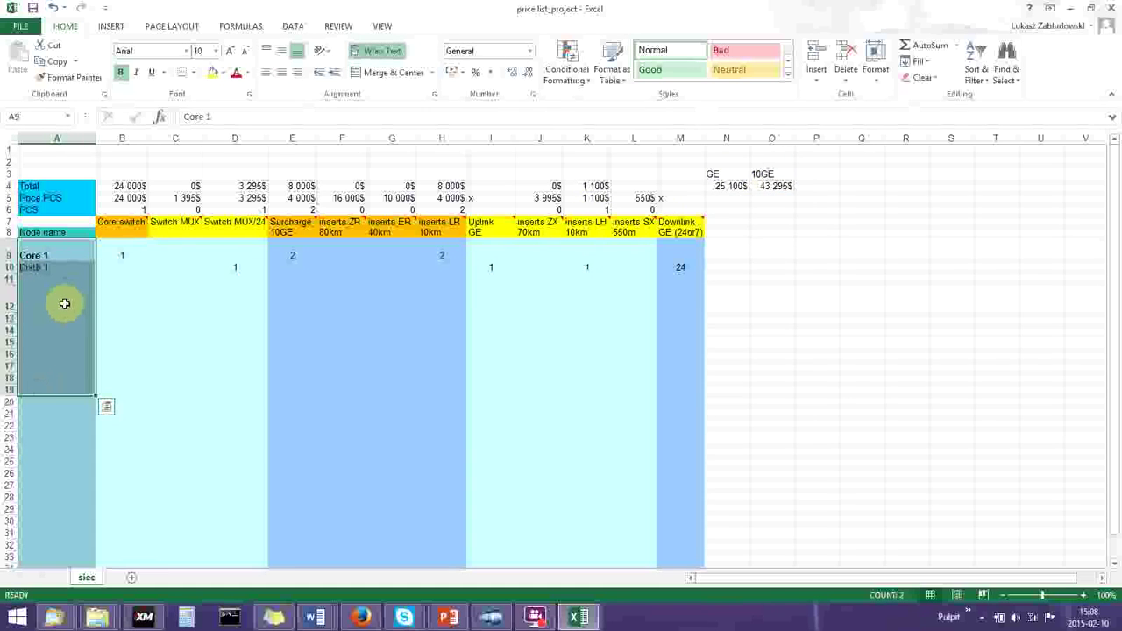
{"action": "left_click", "coordinate": [64, 303]}
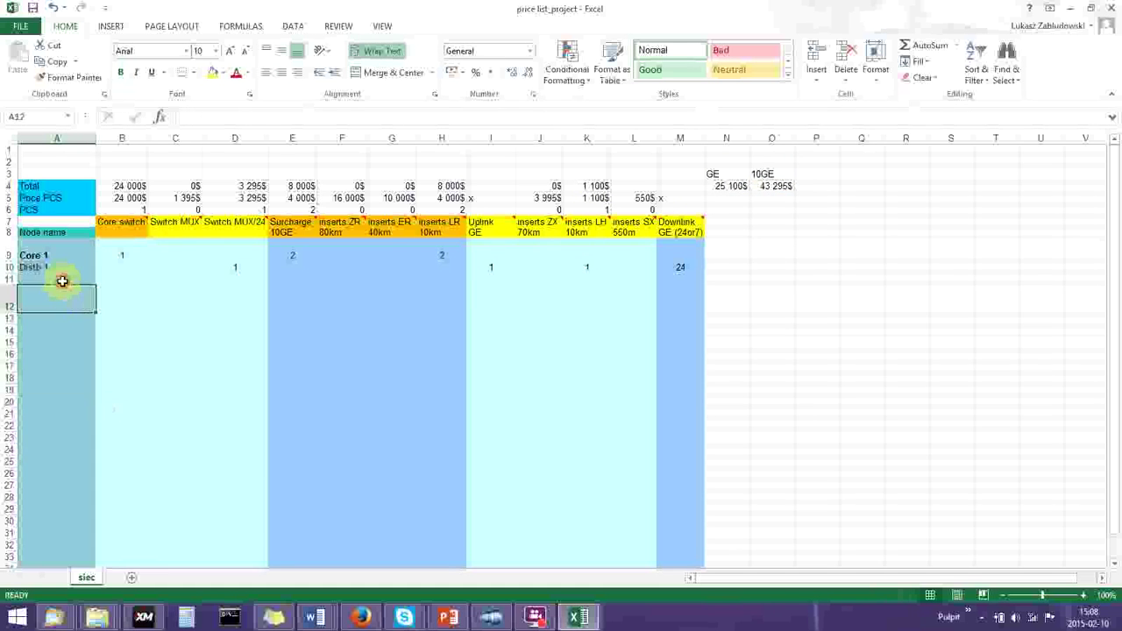
{"action": "left_click", "coordinate": [80, 279]}
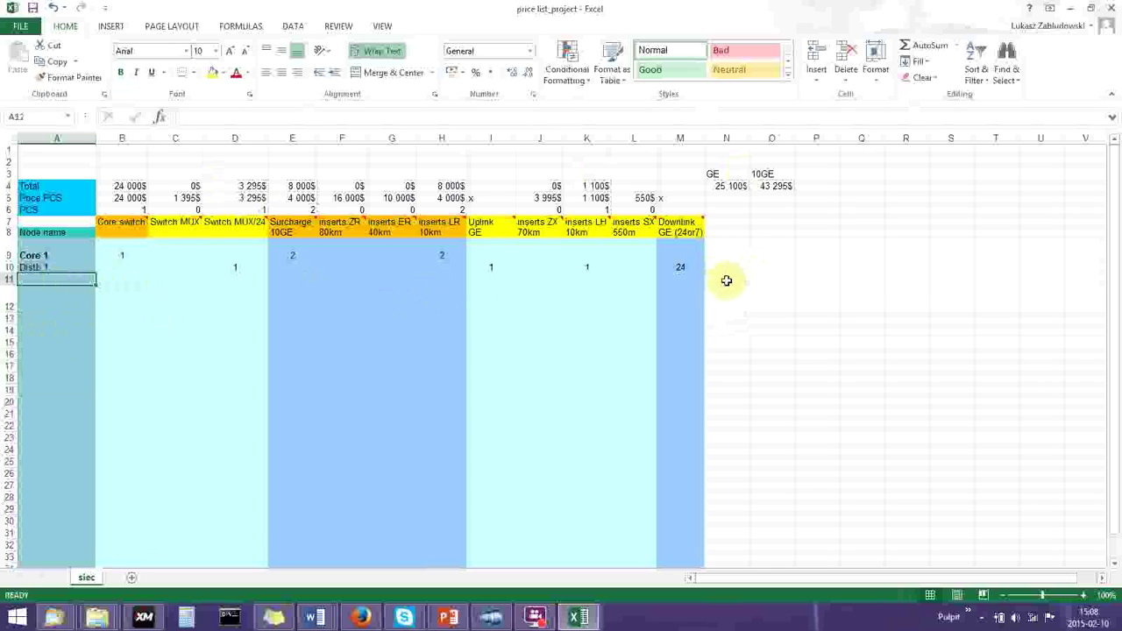
{"action": "left_click_drag", "start_coordinate": [727, 281], "coordinate": [729, 220]}
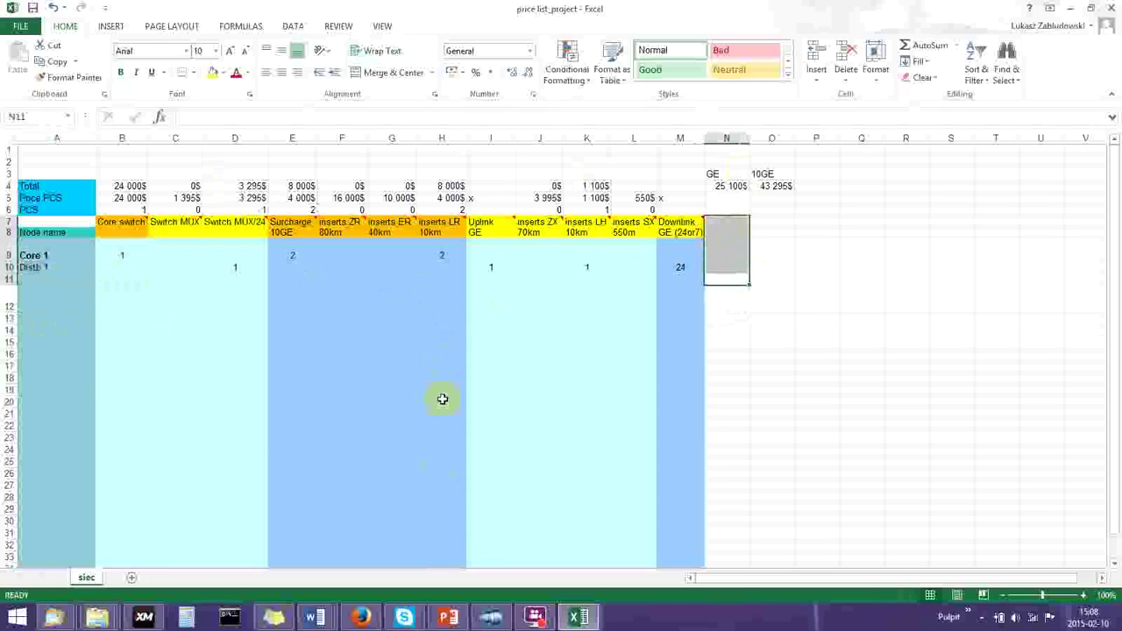